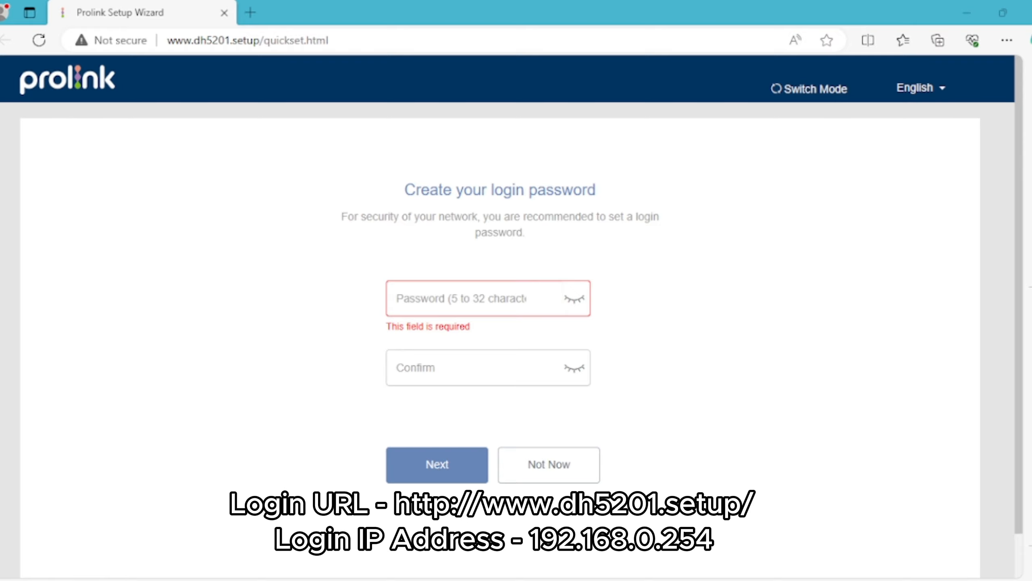
drag(392, 40, 313, 40)
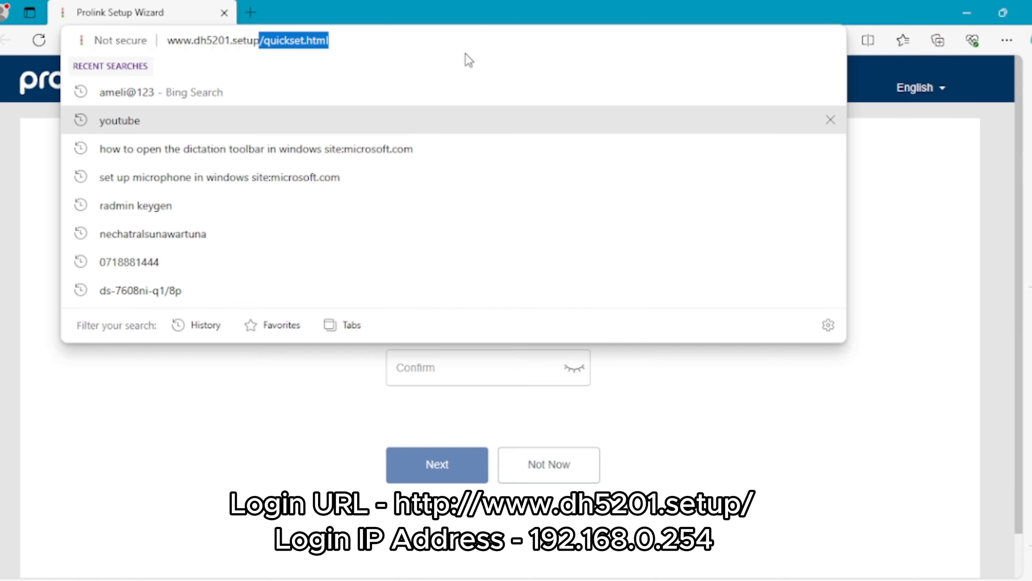
key(BackSpace)
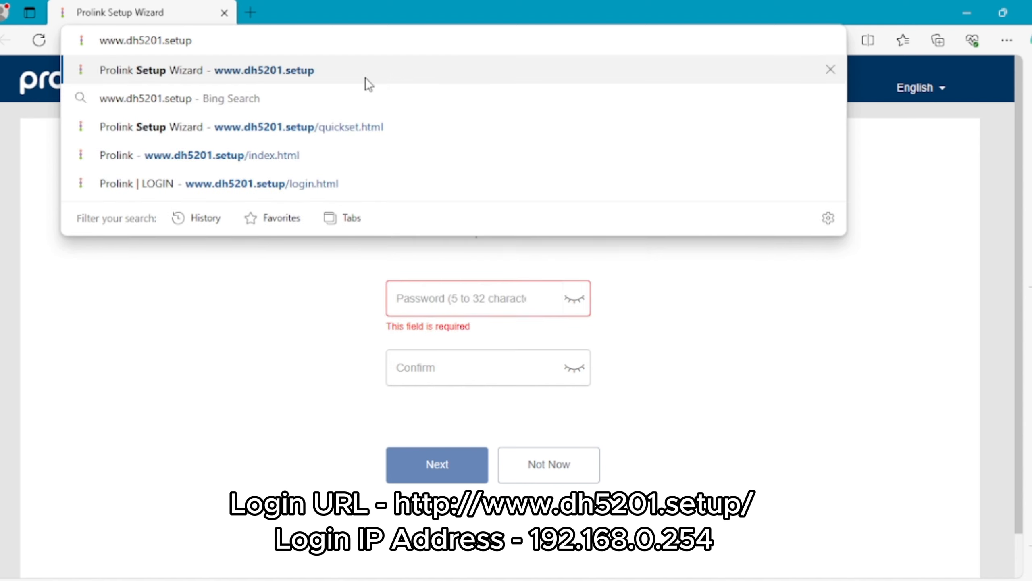
text(/)
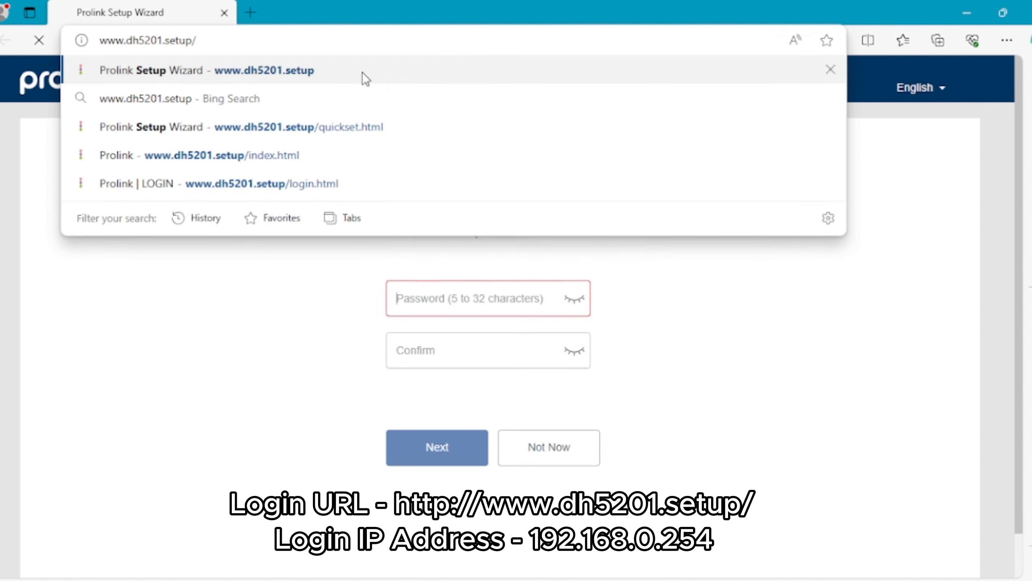
key(Return)
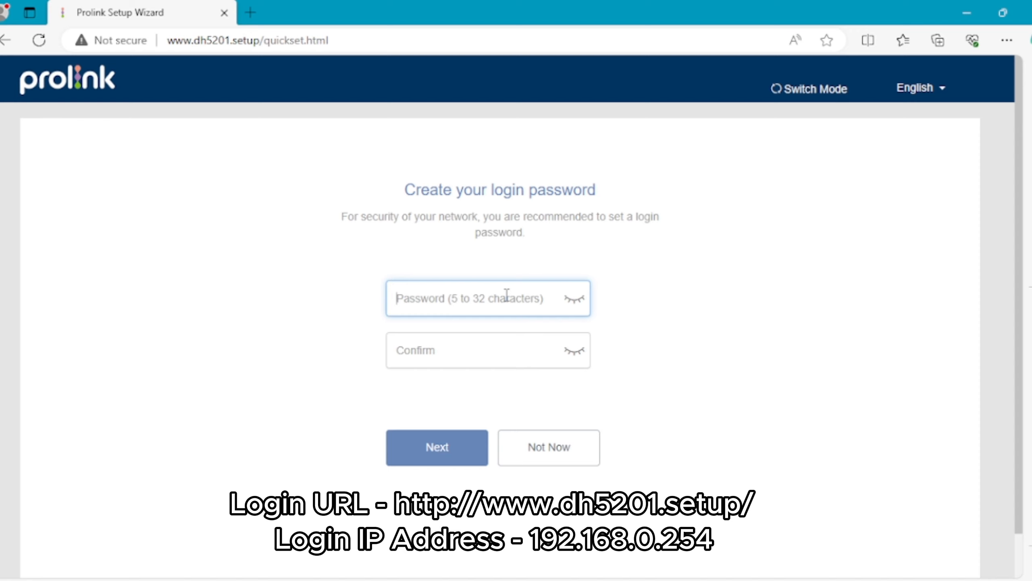
Step: Enter the new login password and retype it in Confirm, fixing a mistyped attempt
text(****)
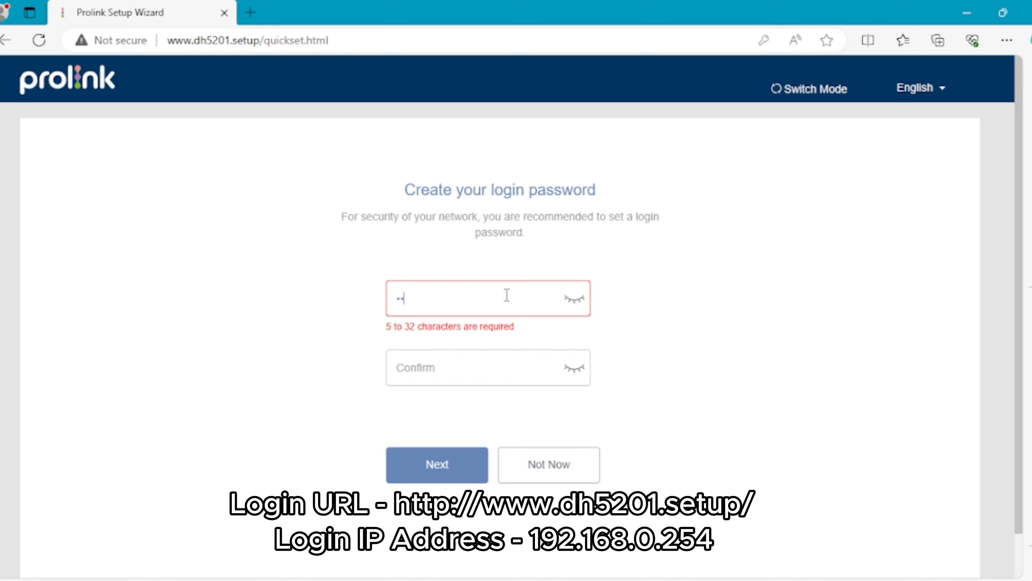
text(******)
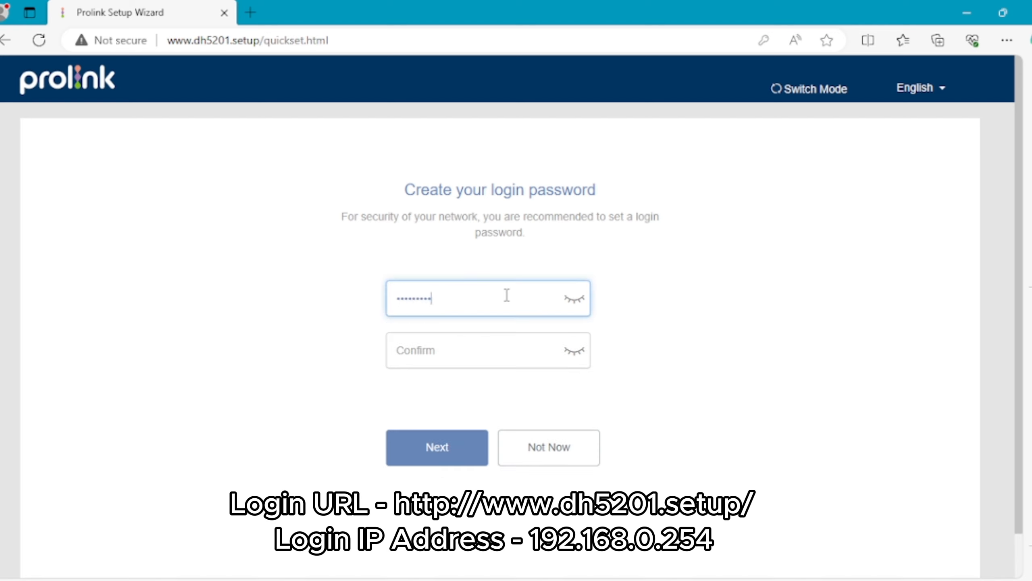
click(465, 355)
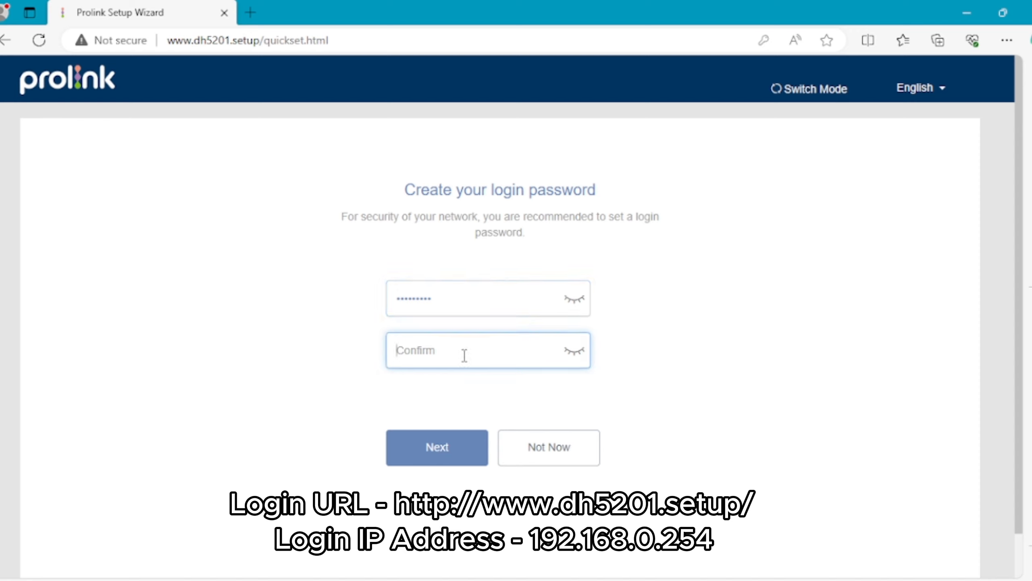
text(*****)
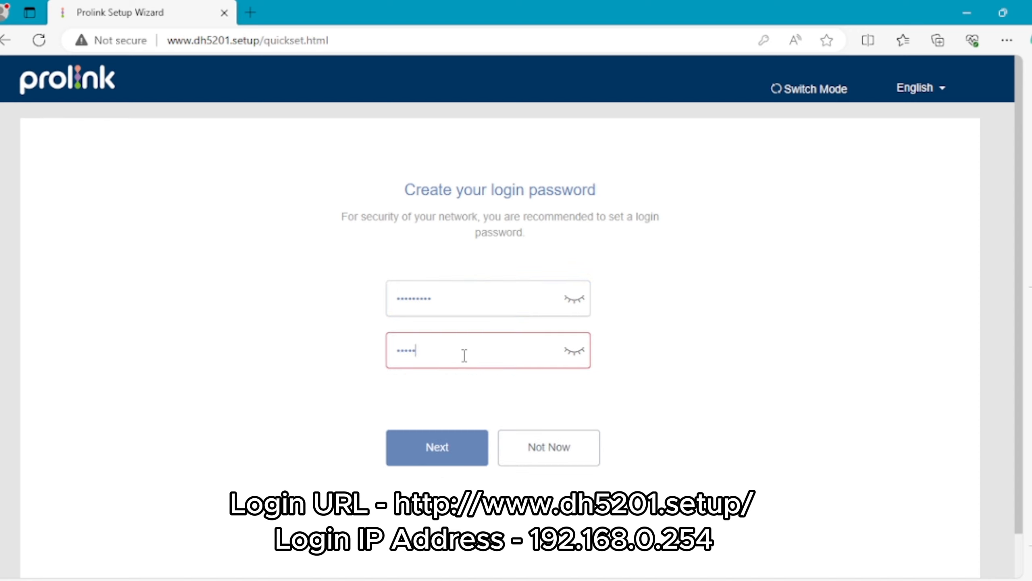
key(BackSpace)
key(BackSpace)
key(BackSpace)
key(BackSpace)
key(BackSpace)
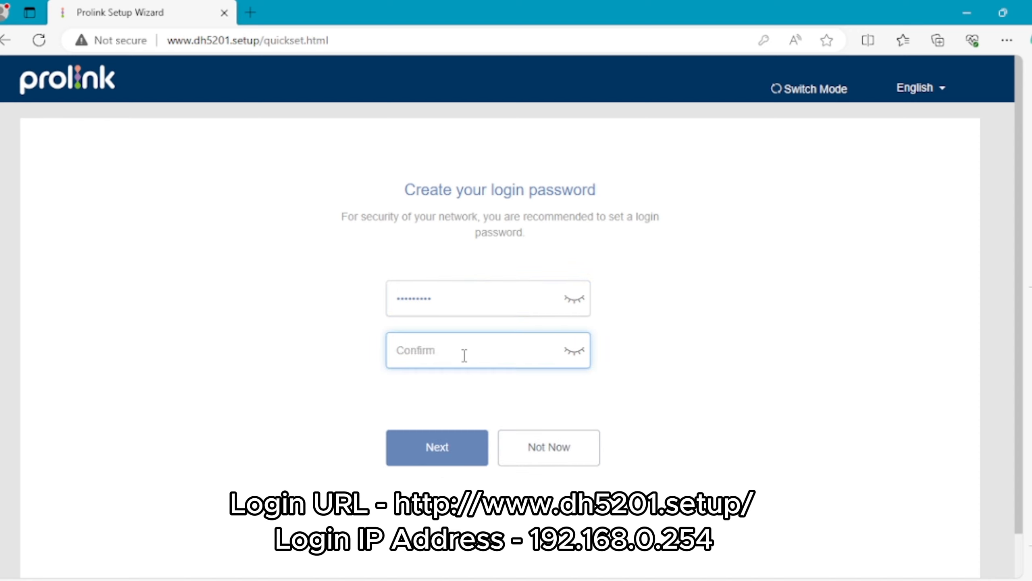
text(**********)
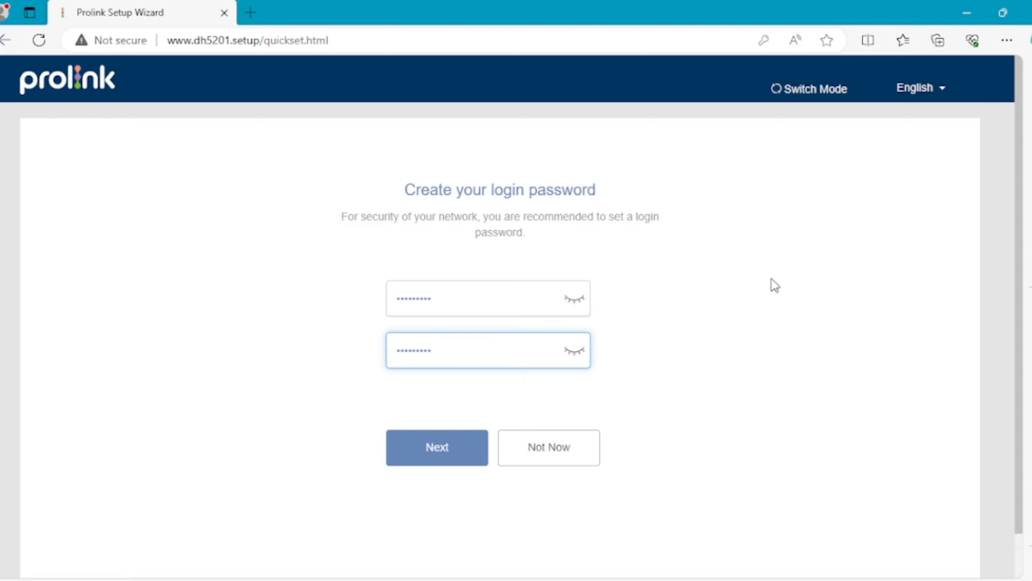
Step: Submit the login password and choose Network Masterslk from the existing Wi-Fi list
click(433, 447)
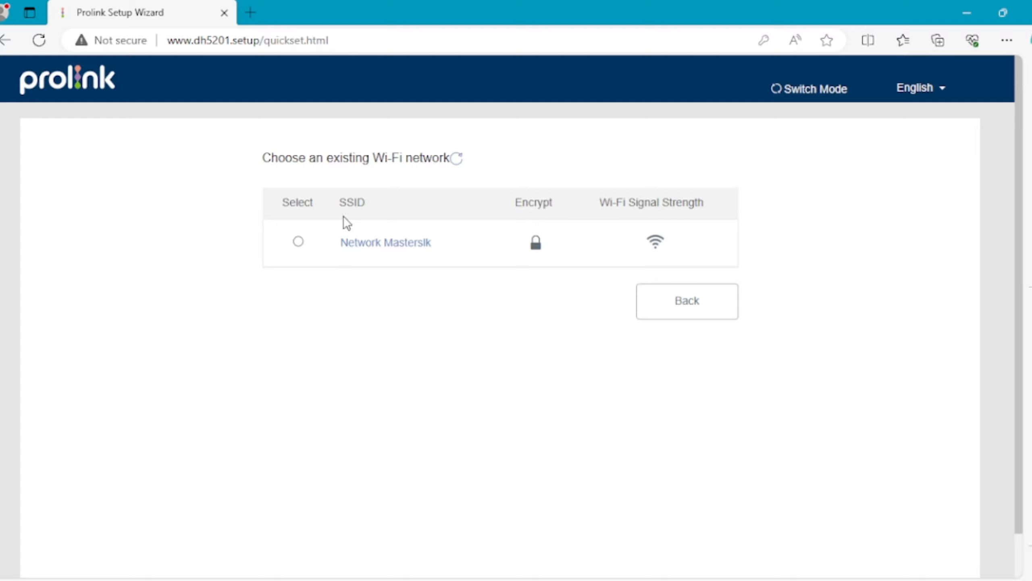
click(299, 244)
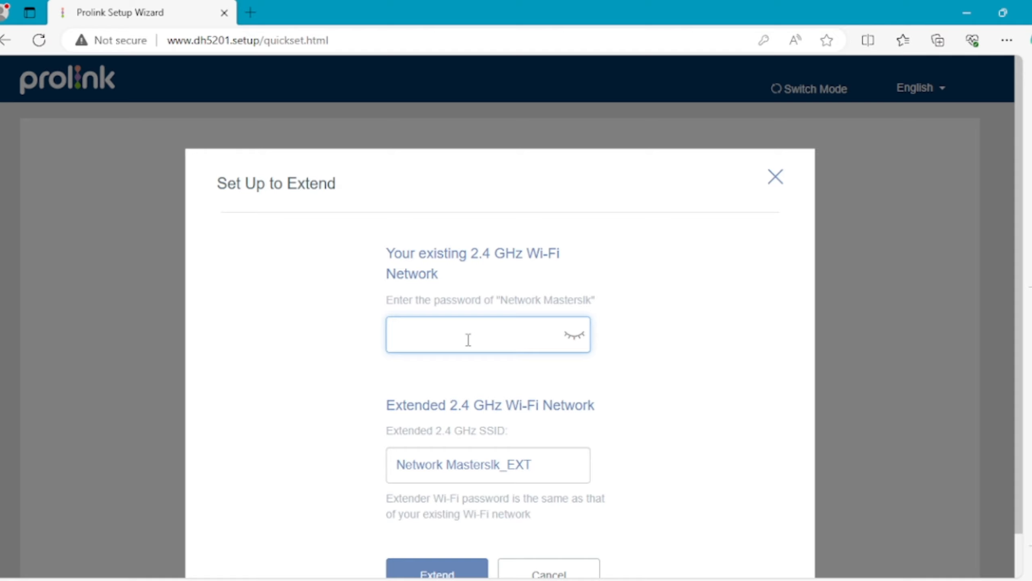
Step: Enter Network Masterslk's Wi-Fi password and clear the suggested Extended SSID name
text(••••••••)
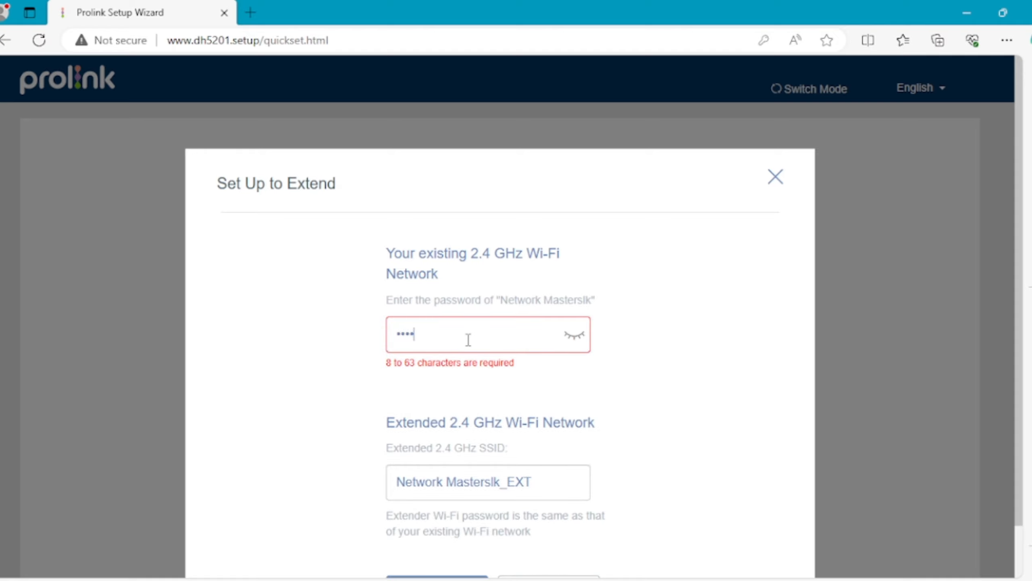
text(••)
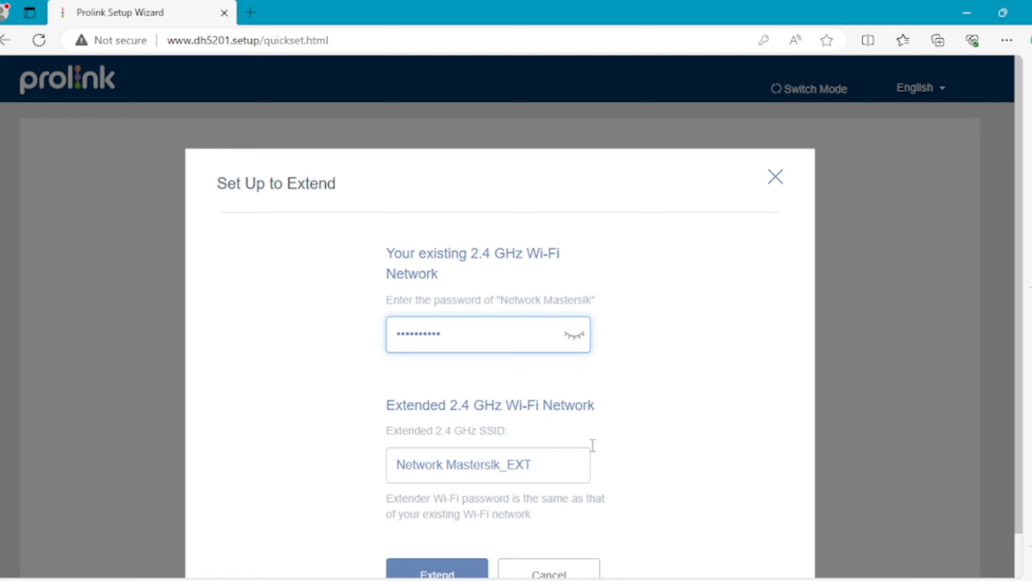
drag(545, 456, 195, 423)
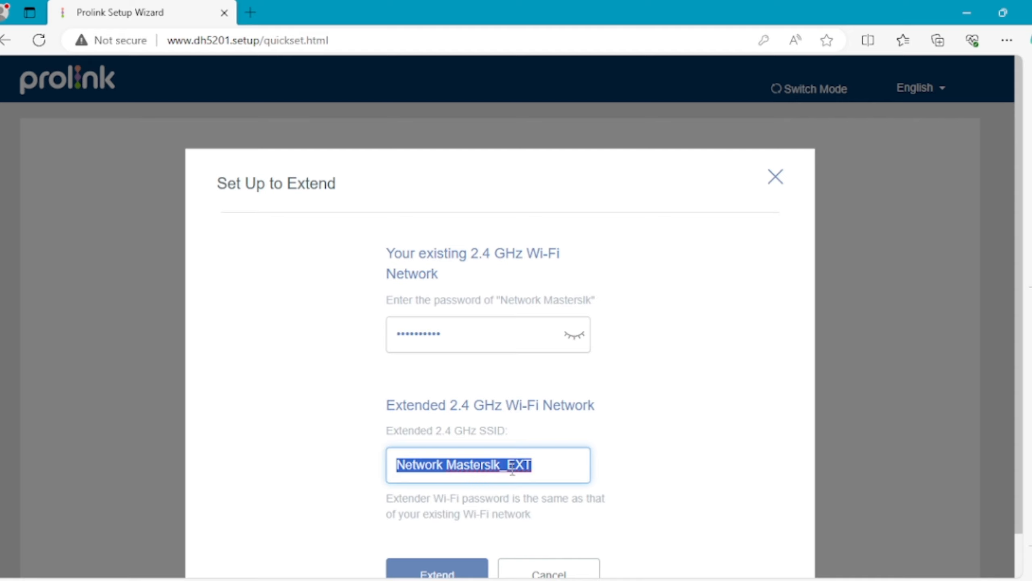
key(BackSpace)
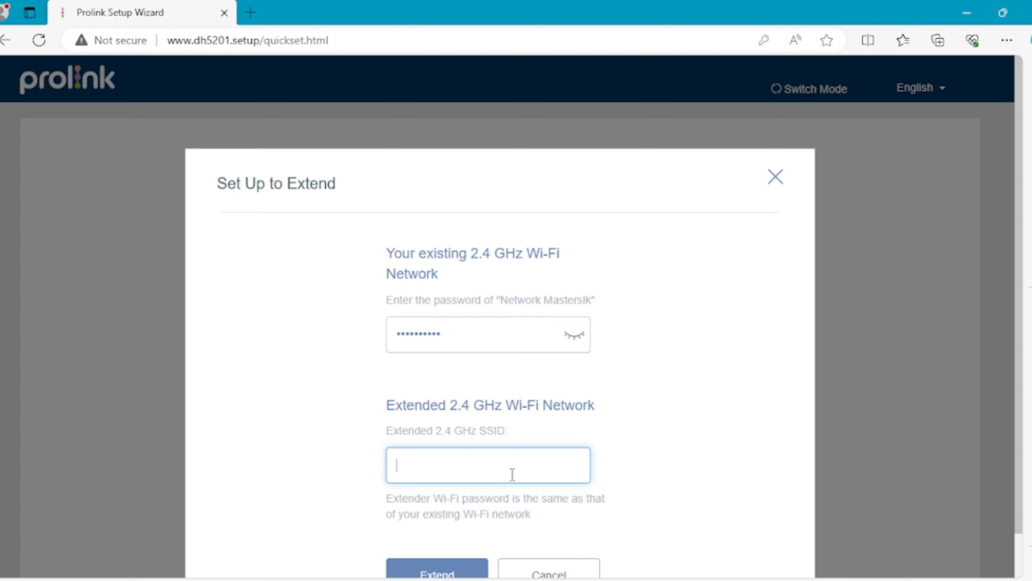
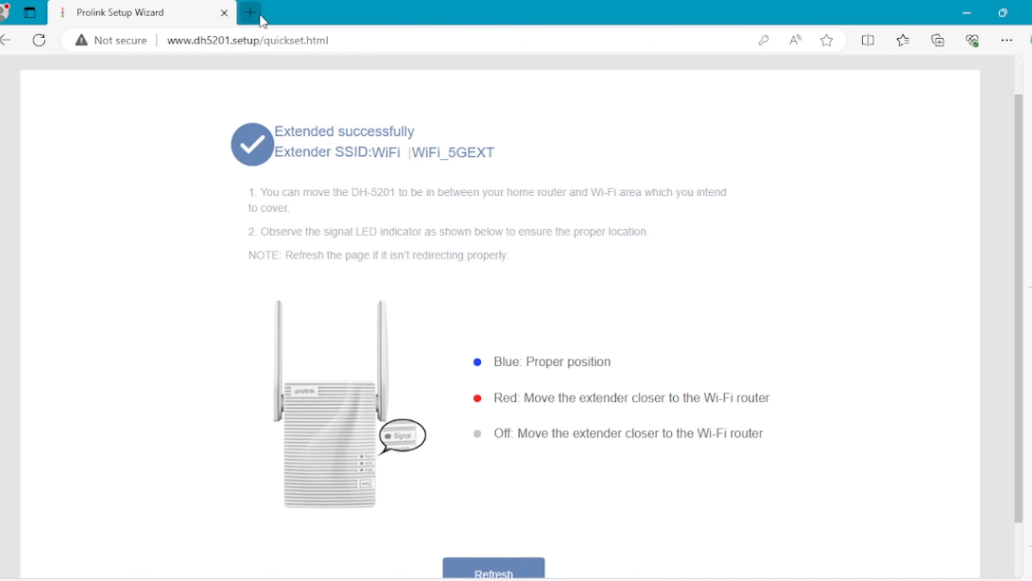
Step: Open a new browser tab beside the extender's 'Extended successfully' page
click(251, 13)
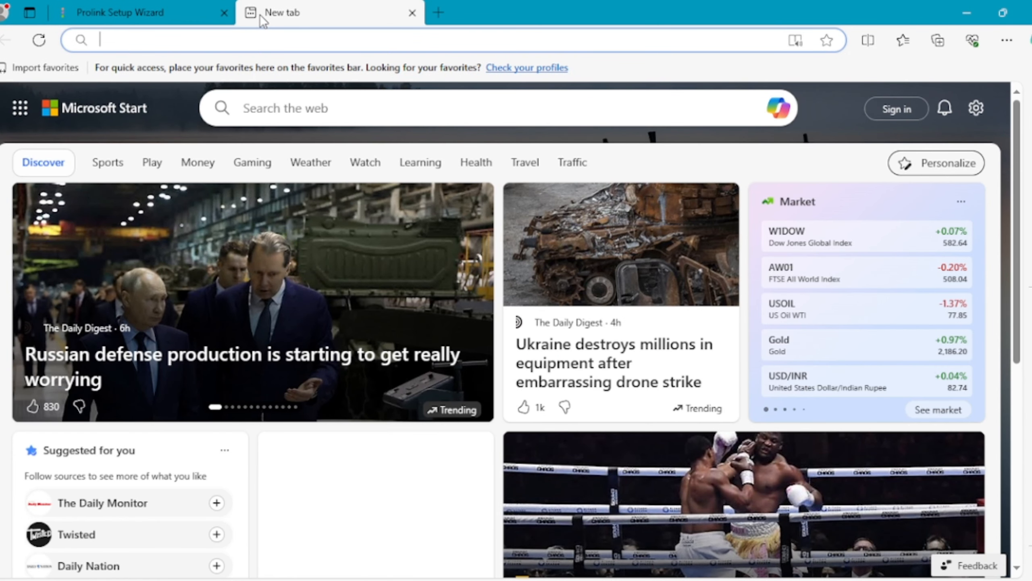
Step: Load the Network Masterslk YouTube channel from the 'yo' suggestion, browse it, then close that tab
text(yo)
key(Return)
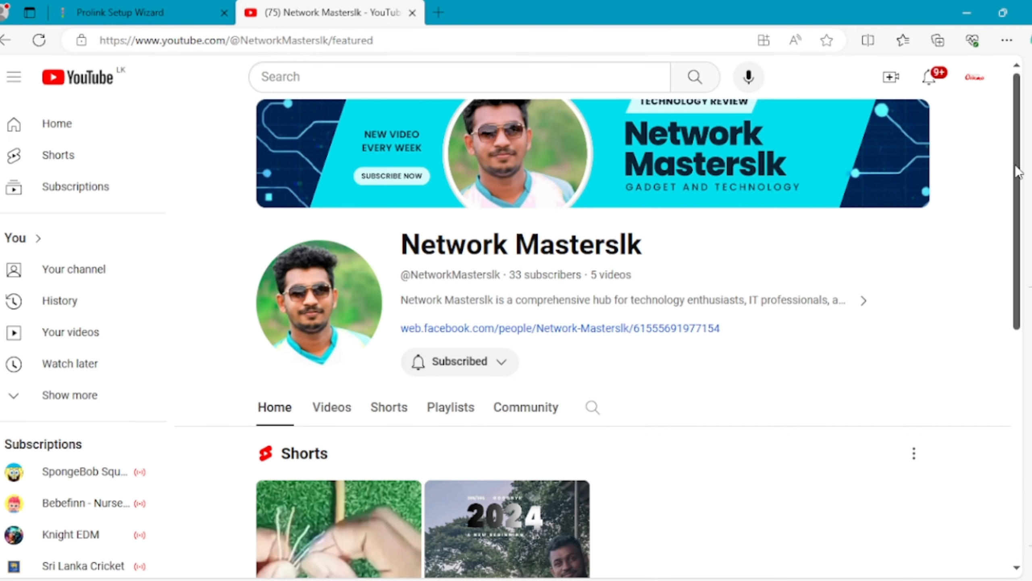
drag(1017, 168, 1007, 321)
scroll(1000, 277, up, 6)
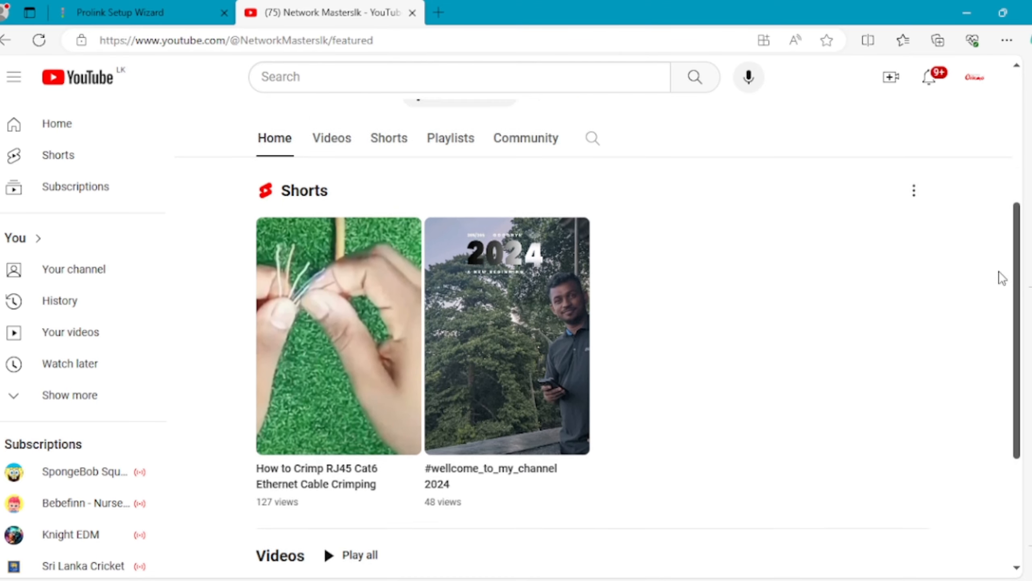
click(419, 11)
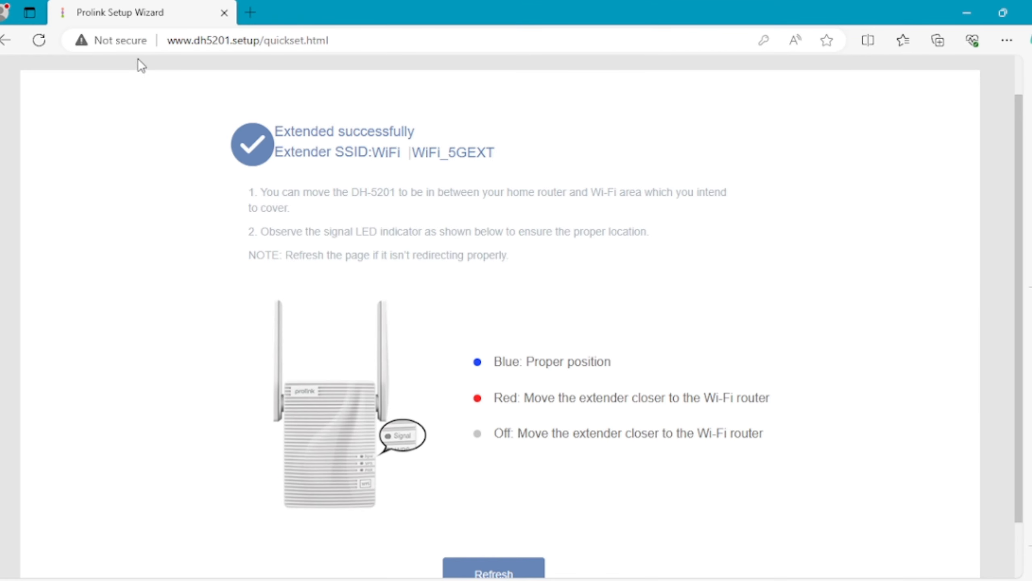
Step: Reload the setup page and log in to the extender with the admin password
click(43, 38)
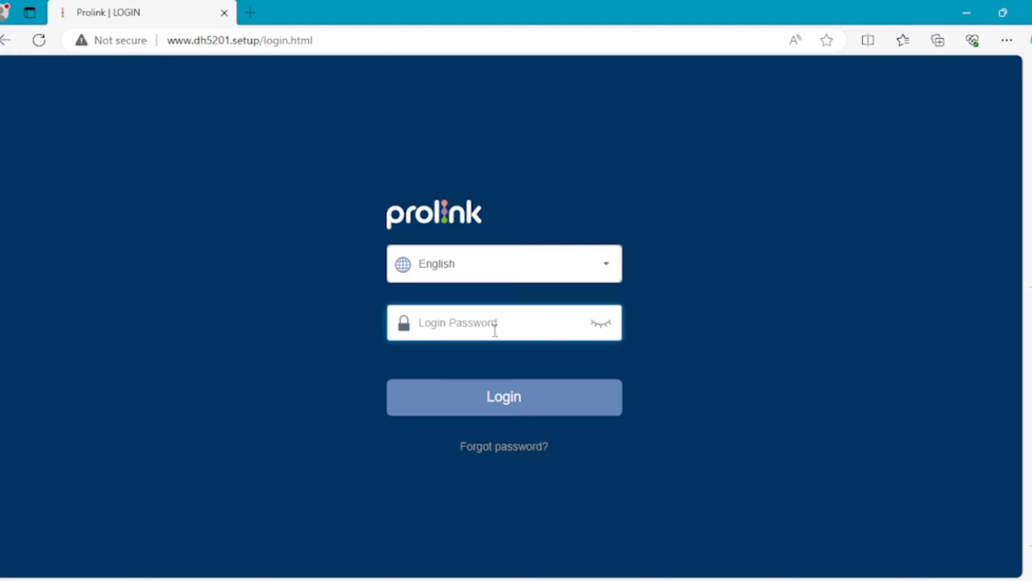
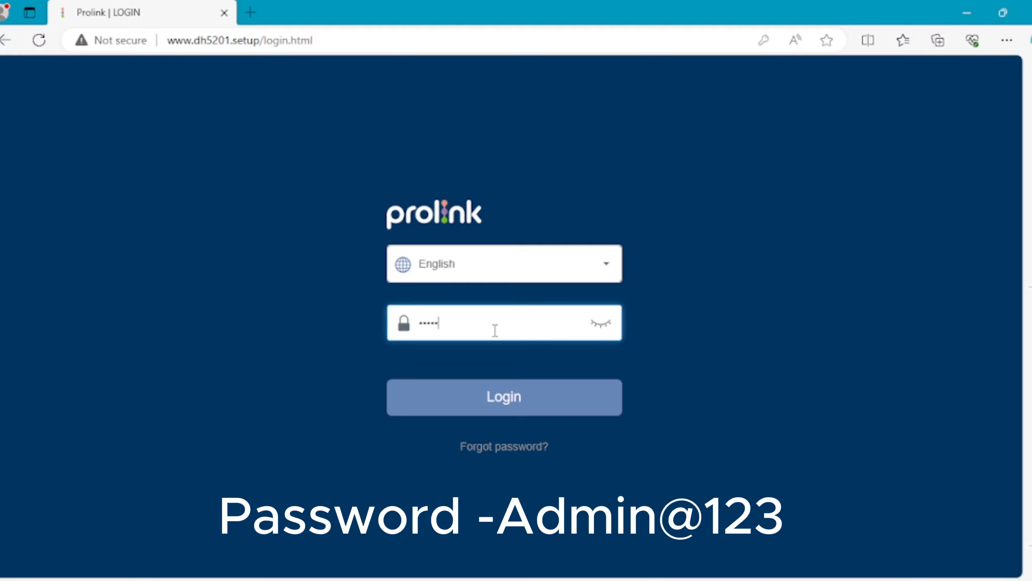
key(Return)
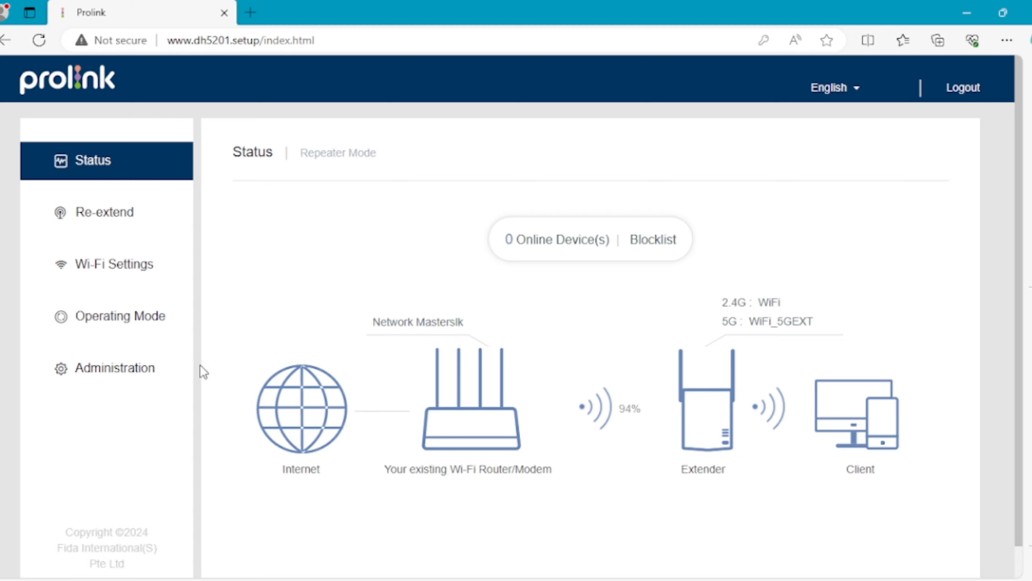
Step: Factory-reset the extender from Administration, confirming that all settings are cleared
click(134, 368)
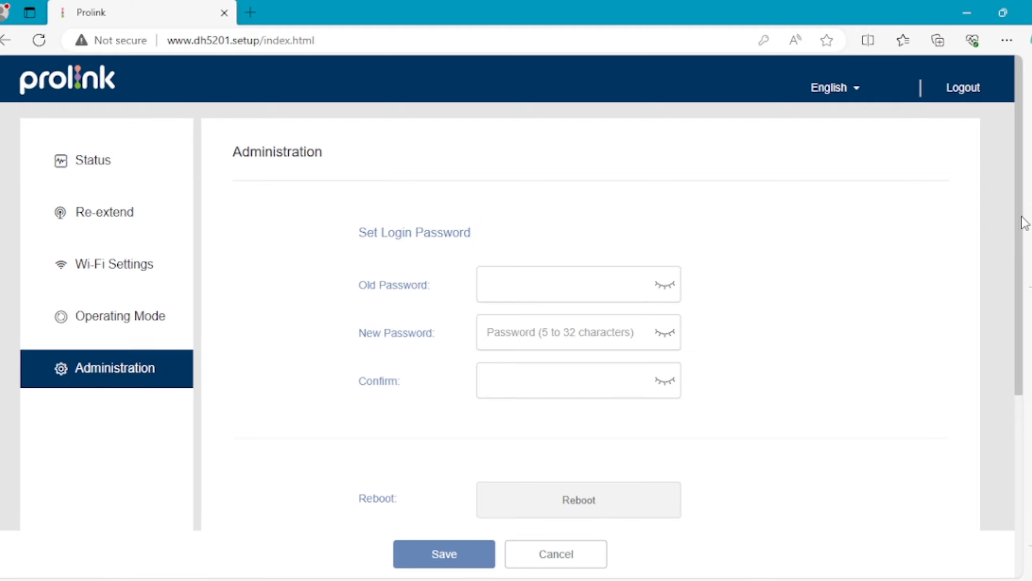
drag(1023, 218, 1009, 353)
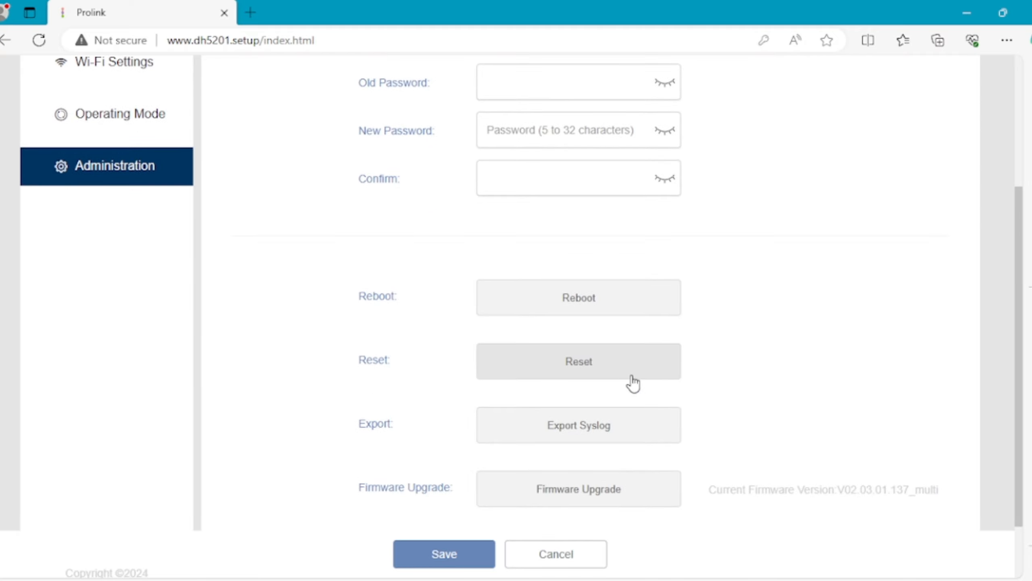
click(617, 376)
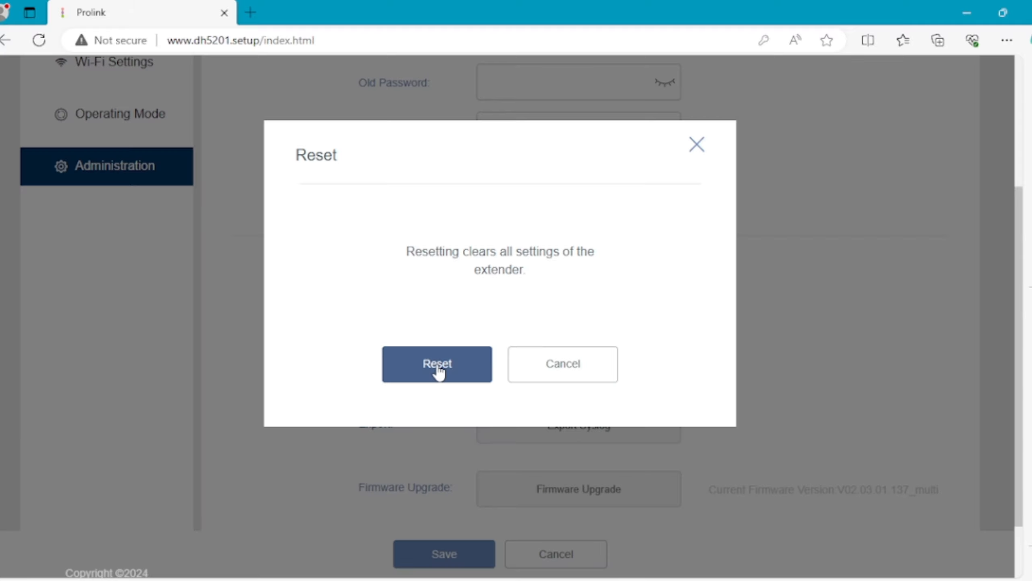
click(438, 371)
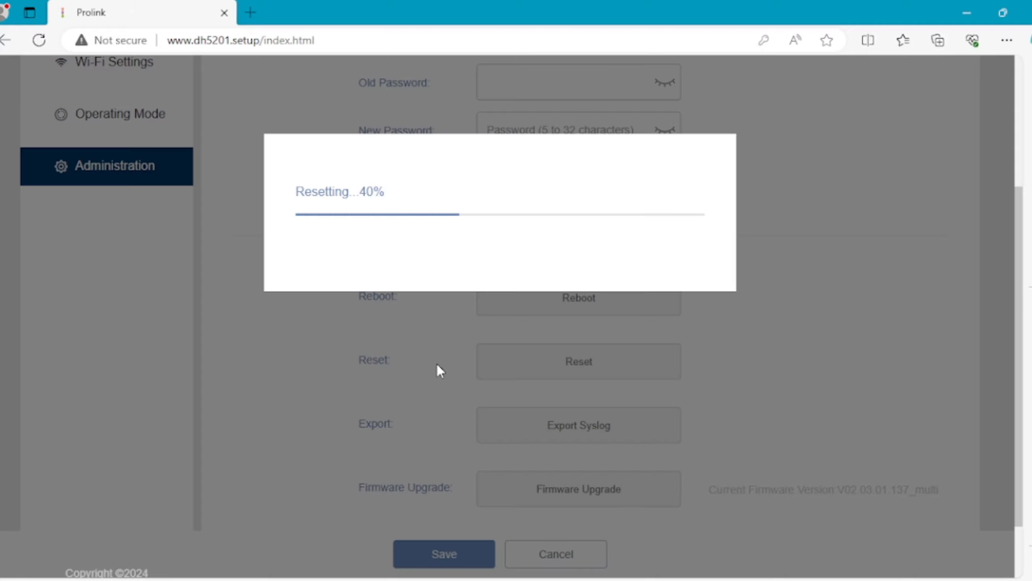
click(47, 42)
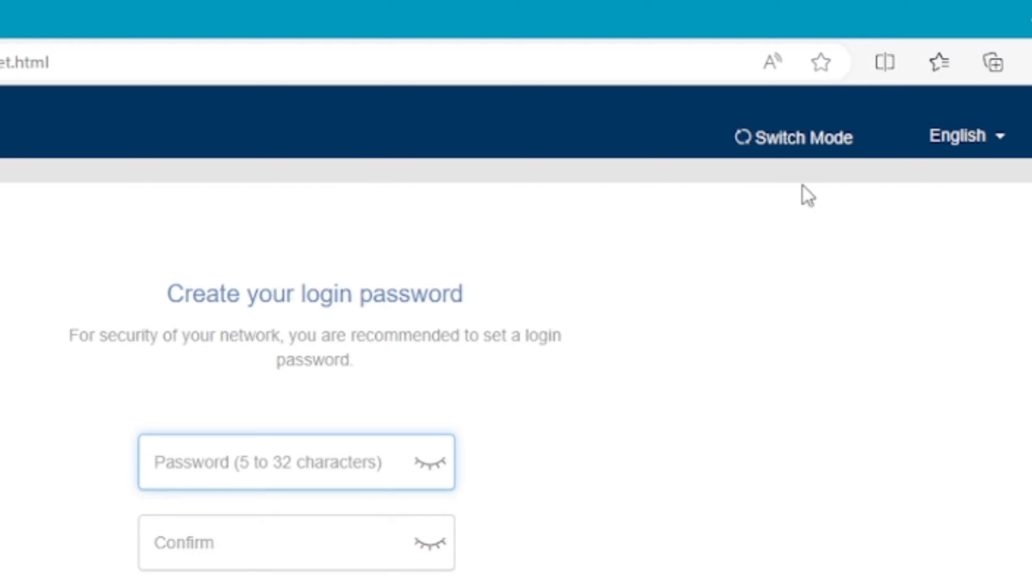
Step: Switch the extender's operating mode from Repeater to AP Mode
click(783, 139)
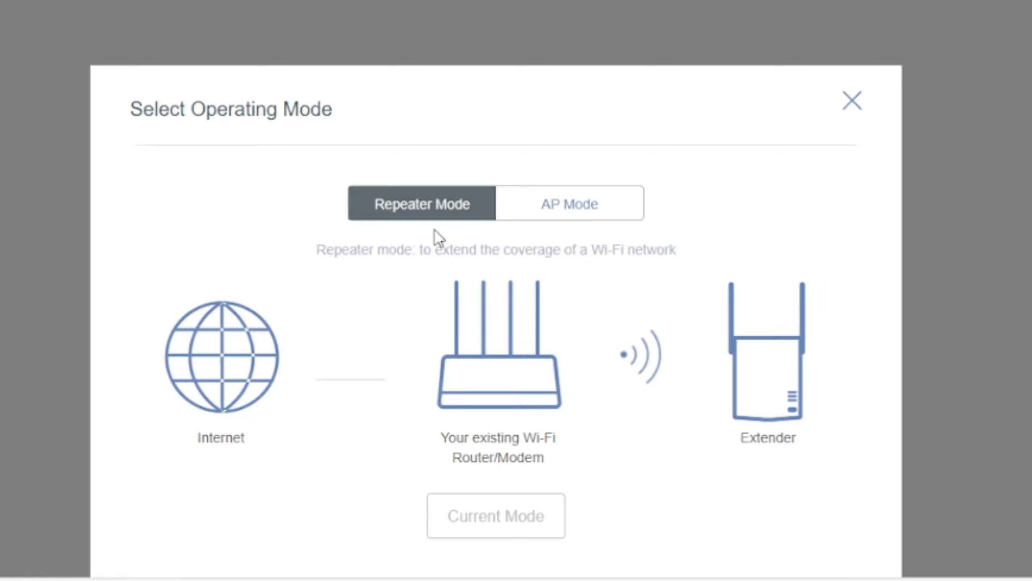
click(557, 211)
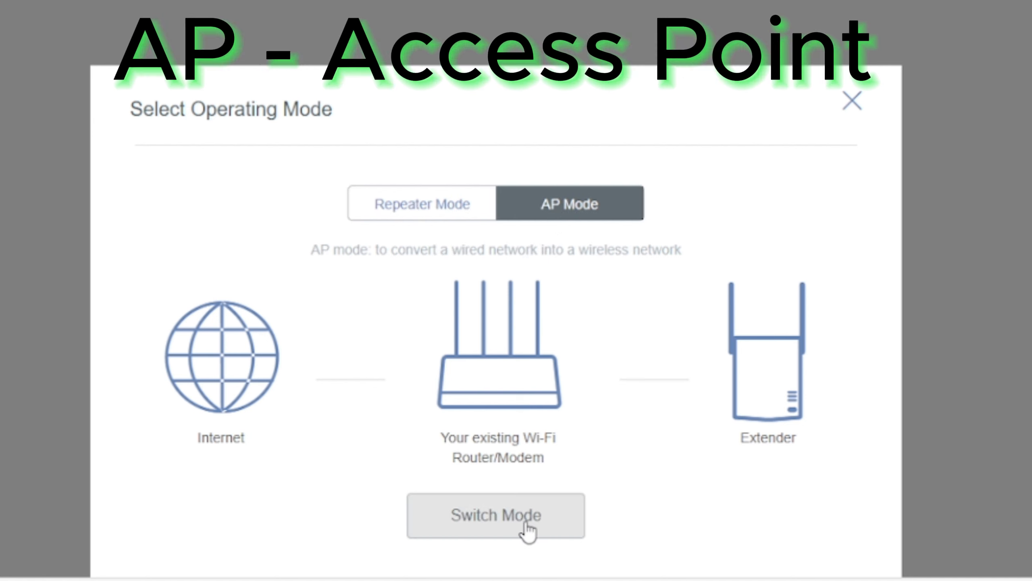
click(528, 530)
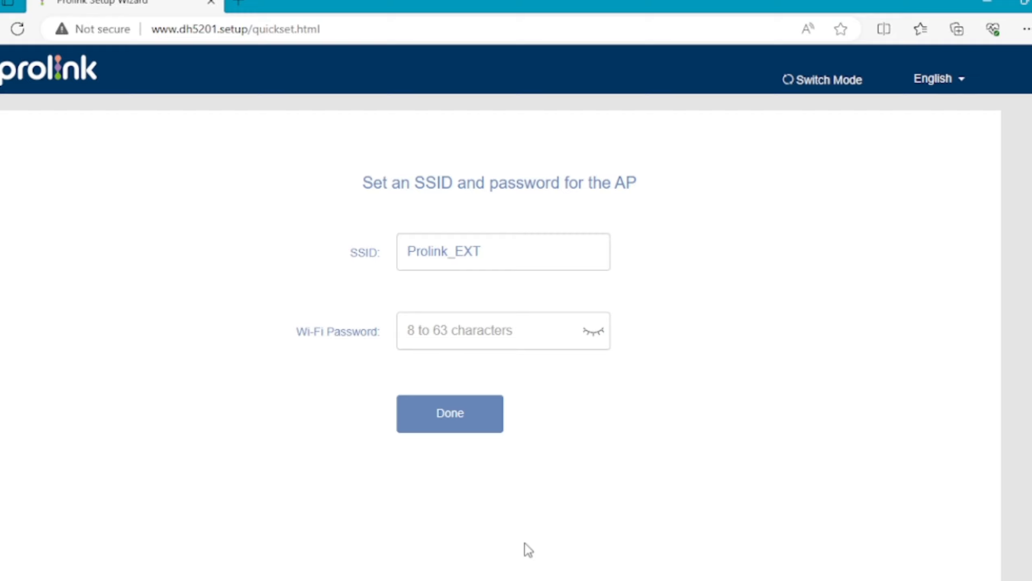
Step: Replace SSID Prolink_EXT with Network Masterslk, enter a 9-character Wi-Fi password, and finish setup
drag(482, 252, 300, 229)
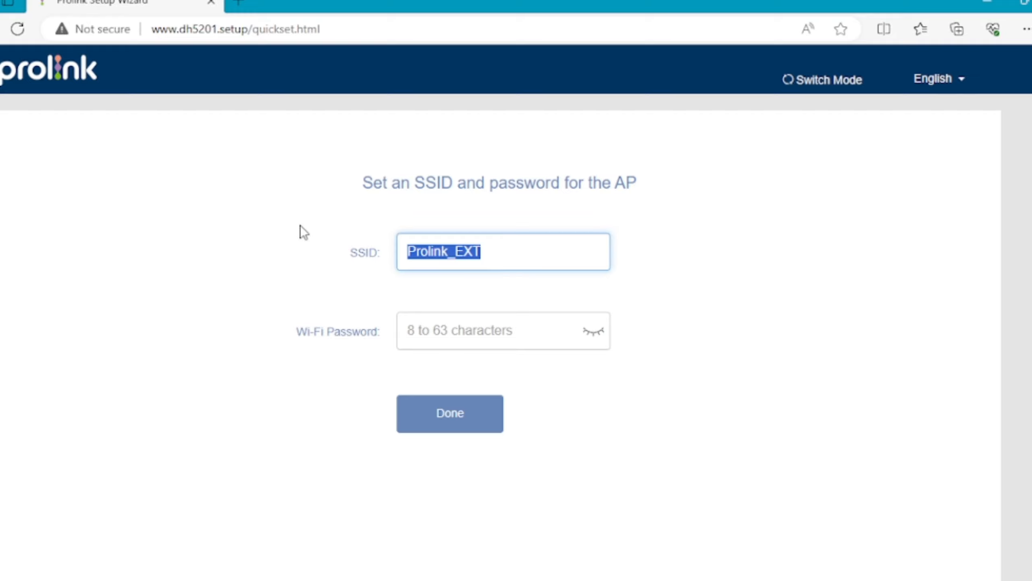
key(BackSpace)
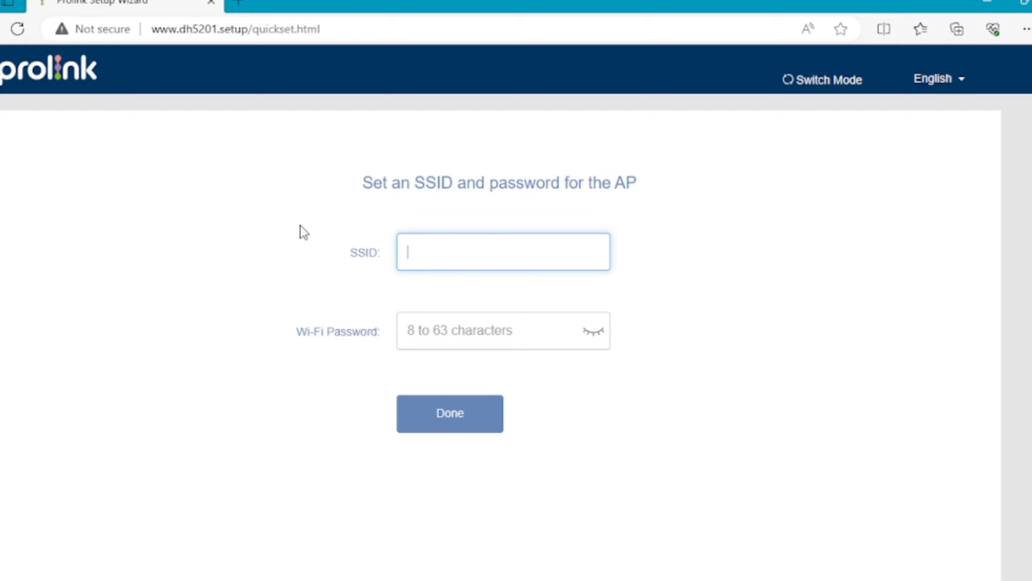
text(Net)
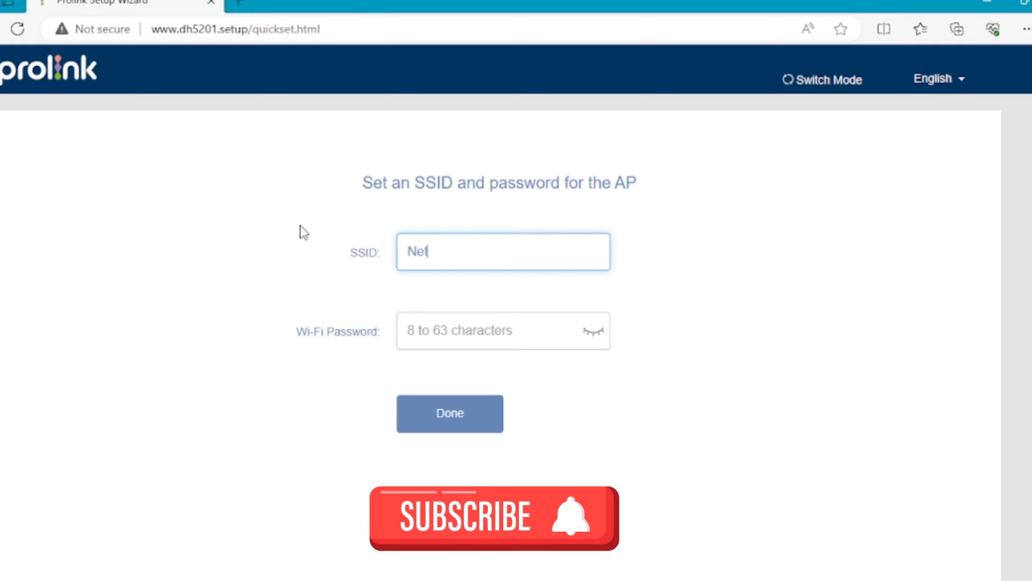
text(work Masterlk)
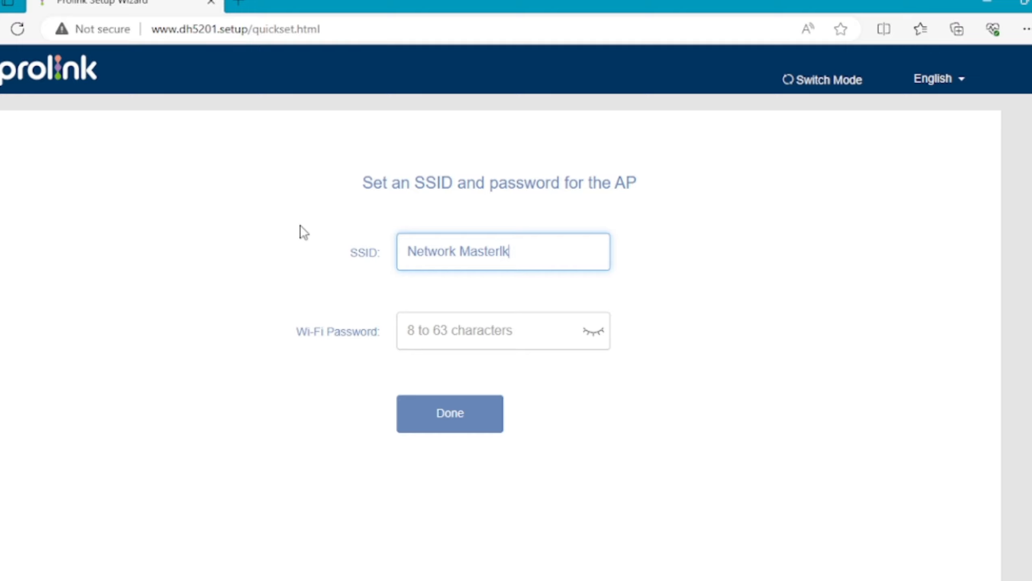
click(496, 252)
click(459, 337)
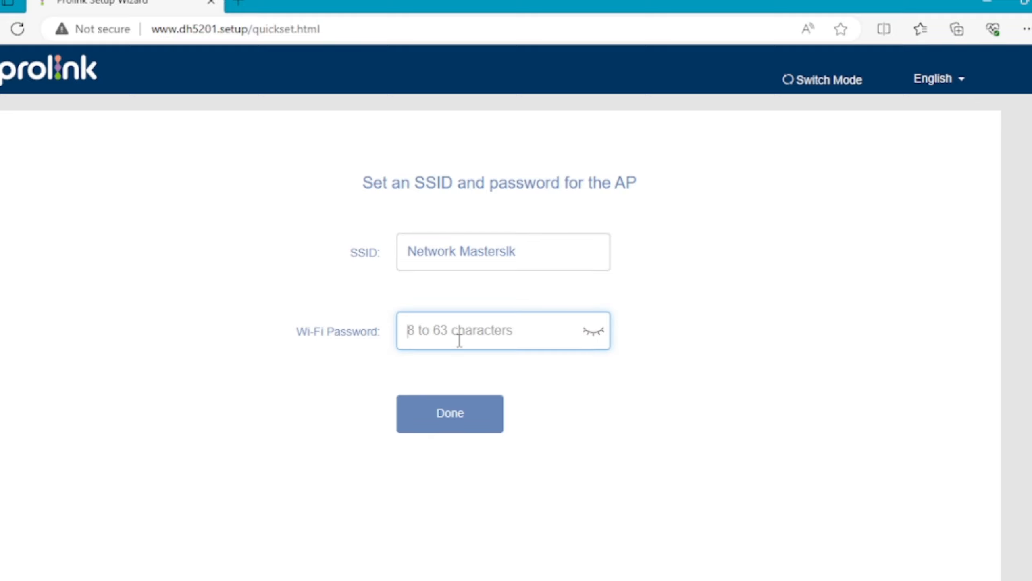
text(•••••)
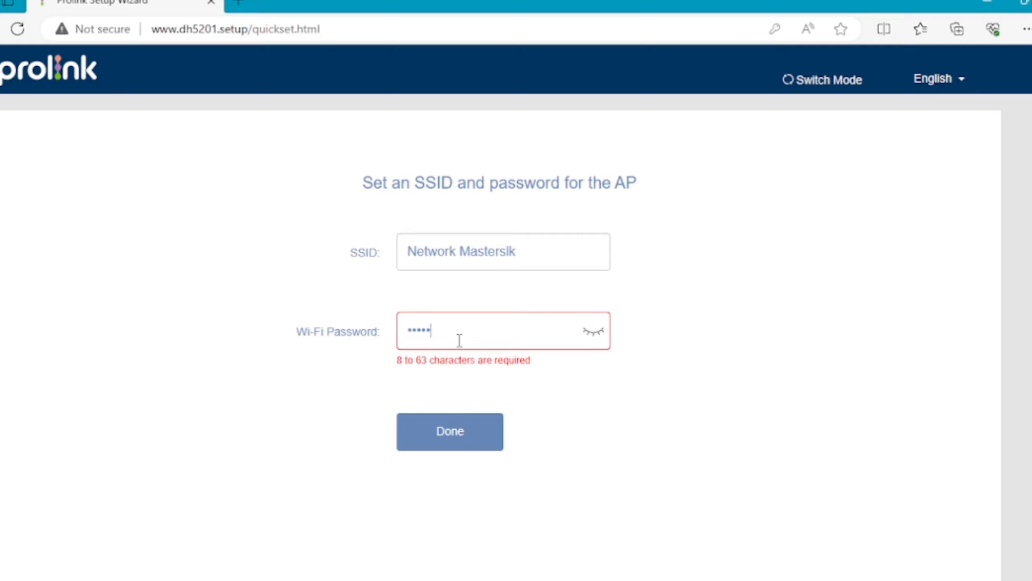
text(••••)
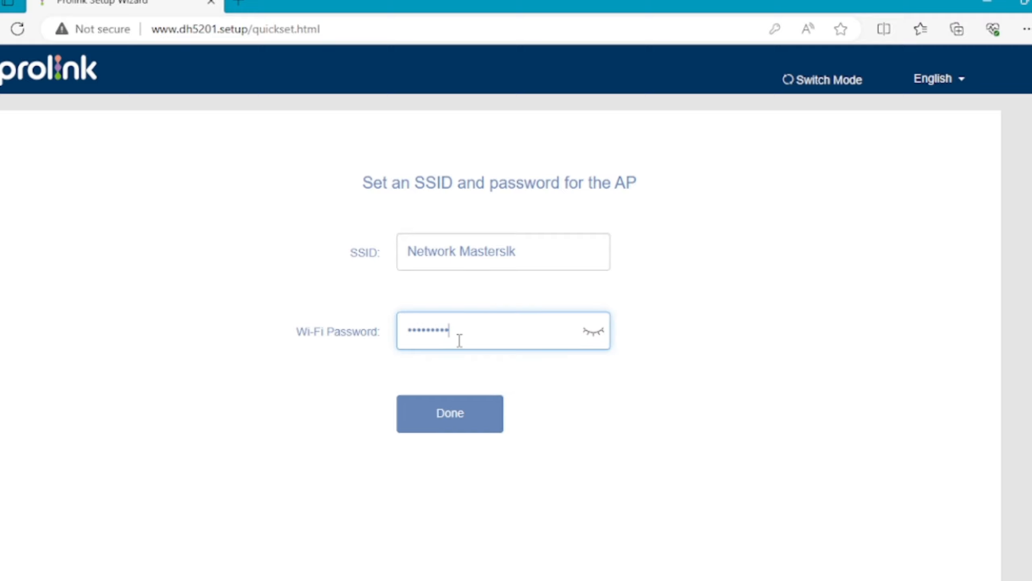
click(442, 425)
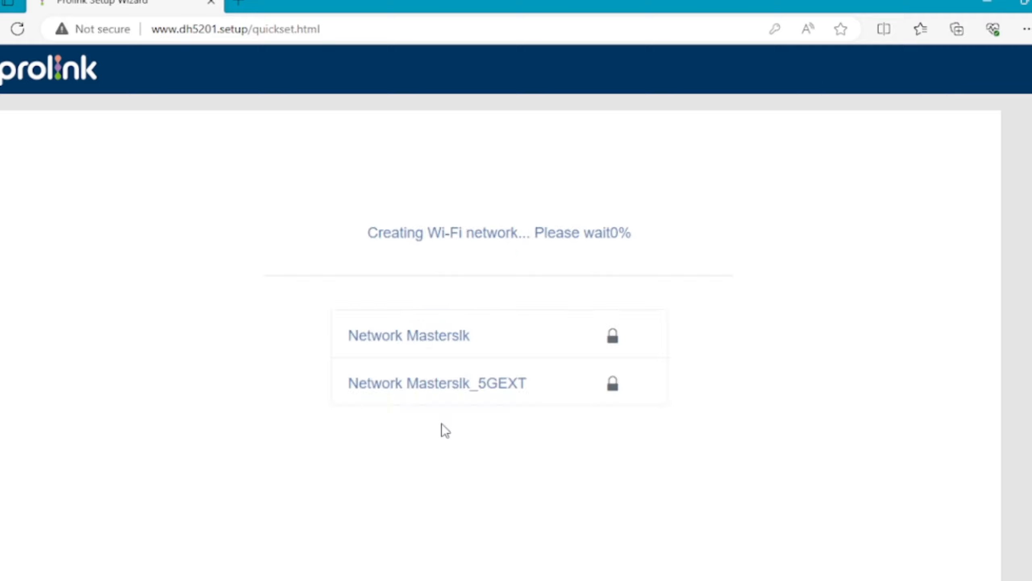